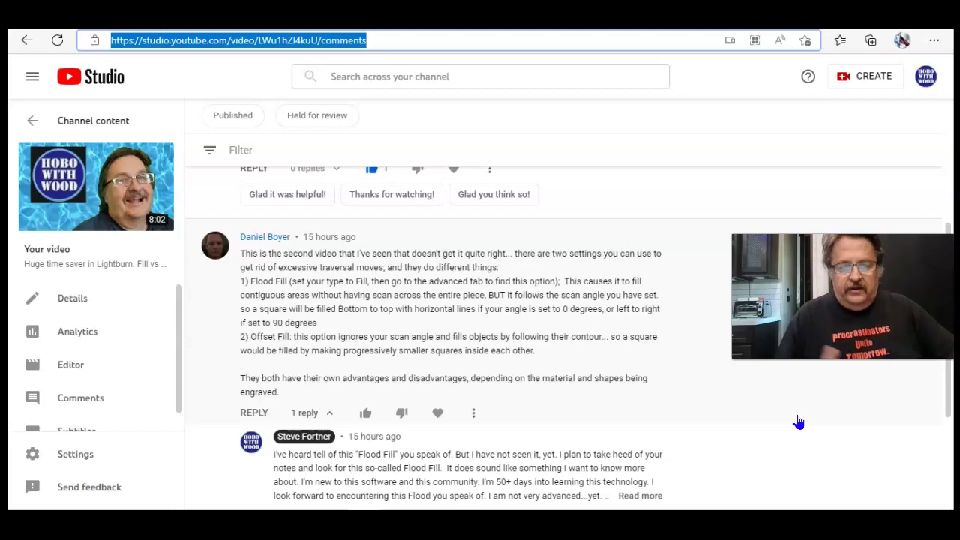
Step: Highlight the comment text from '1) Flood Fill' to 'each other.', then scroll back to the top
left_click(955, 211)
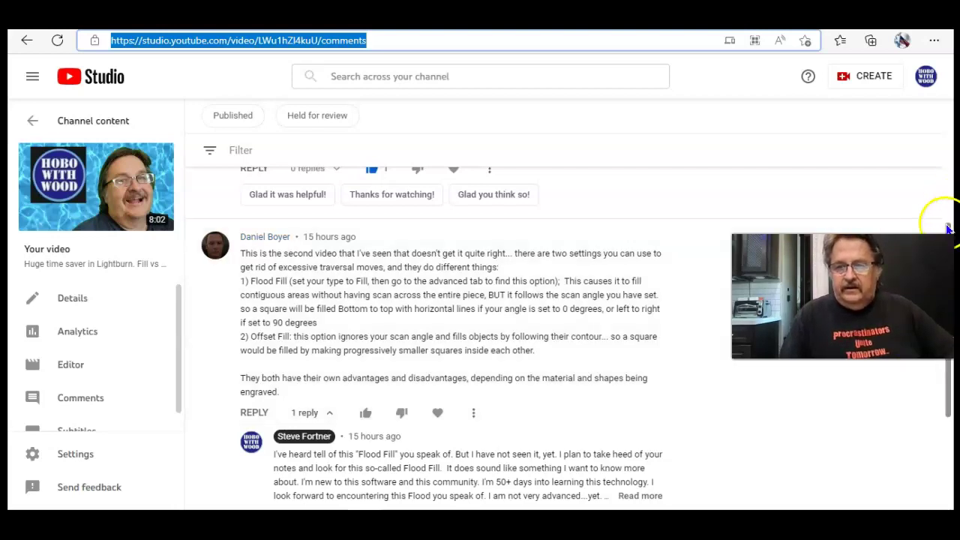
left_click(590, 272)
left_click_drag(590, 276, 583, 360)
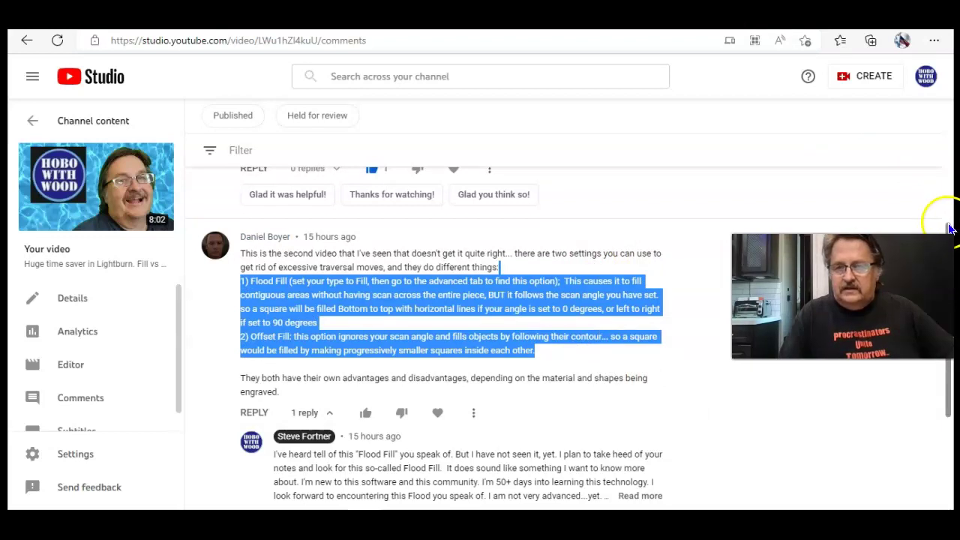
left_click_drag(947, 223, 946, 112)
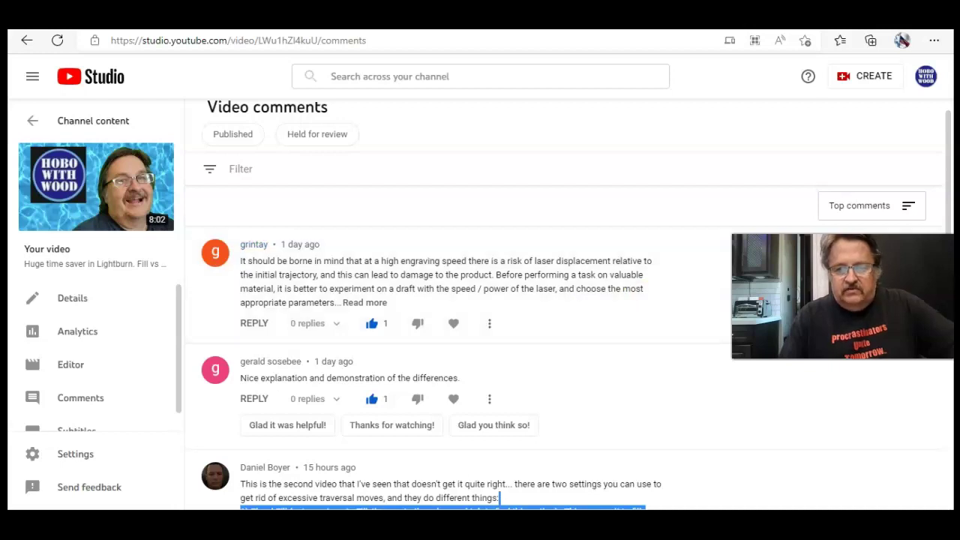
Step: Bring up LightBurn's bone-cutout feeder panel design and deselect everything on the canvas
mouse_move(467, 525)
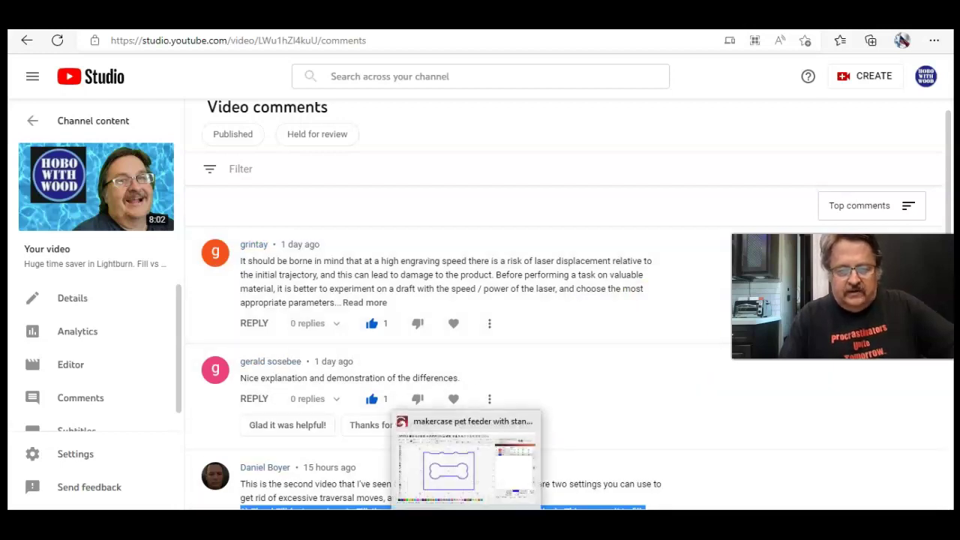
left_click(465, 461)
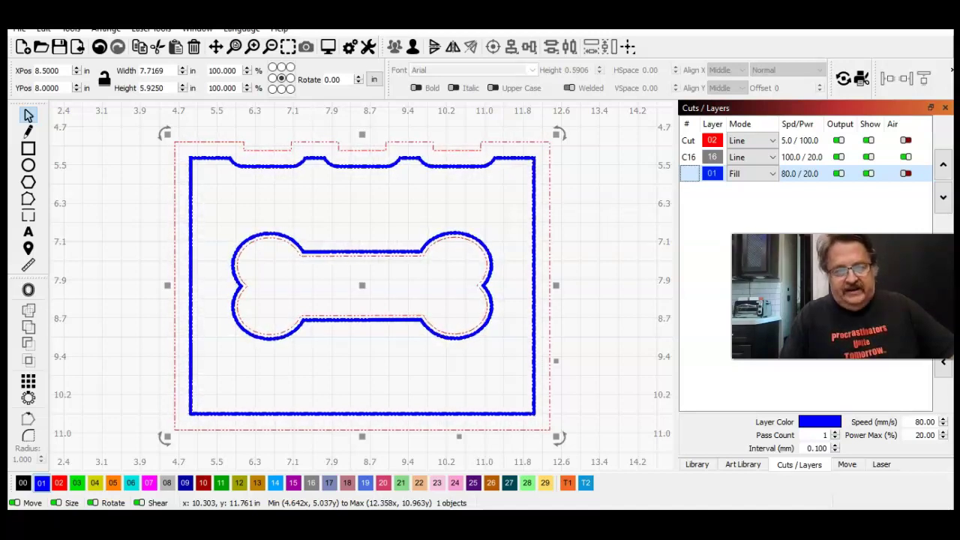
left_click(128, 348)
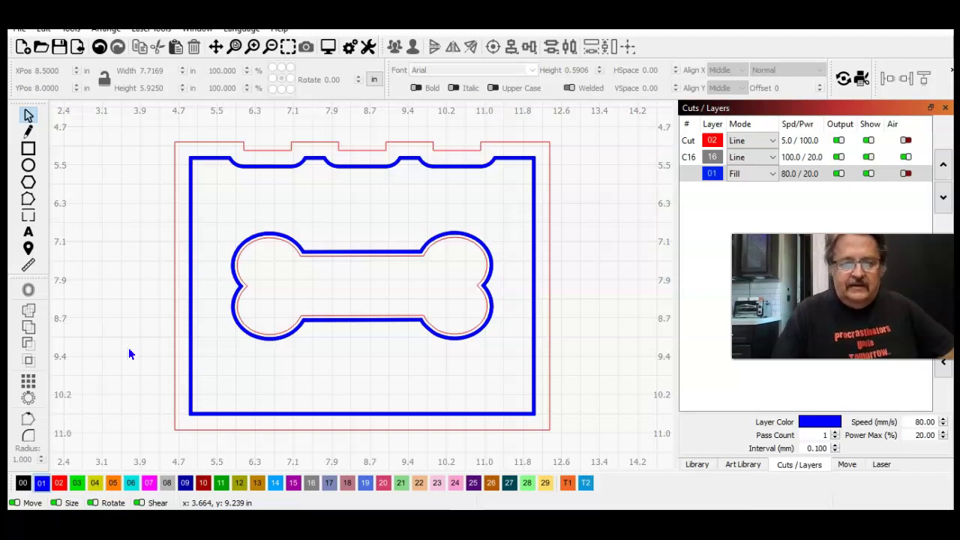
Step: Switch off Flood Fill in Fill layer 01's advanced settings and close the layer editor
double_click(691, 172)
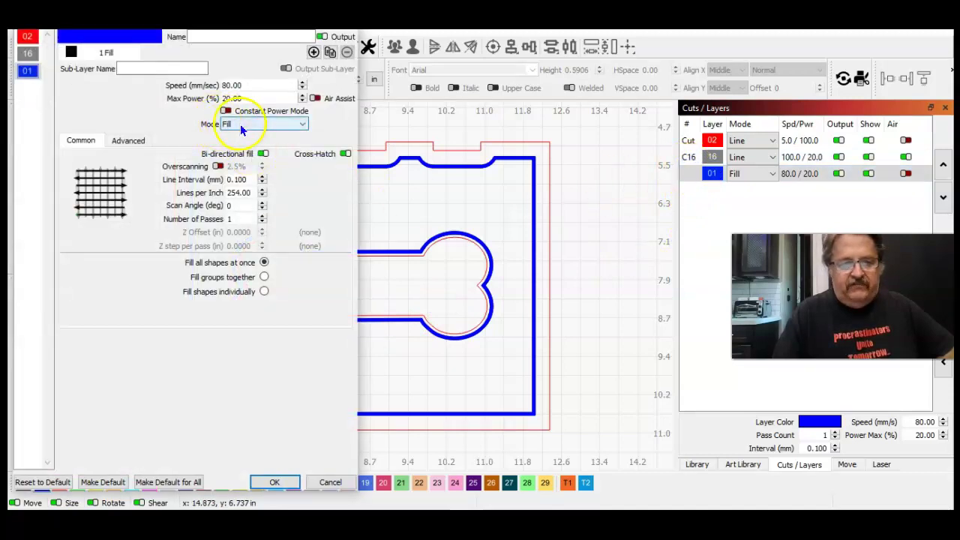
left_click(122, 143)
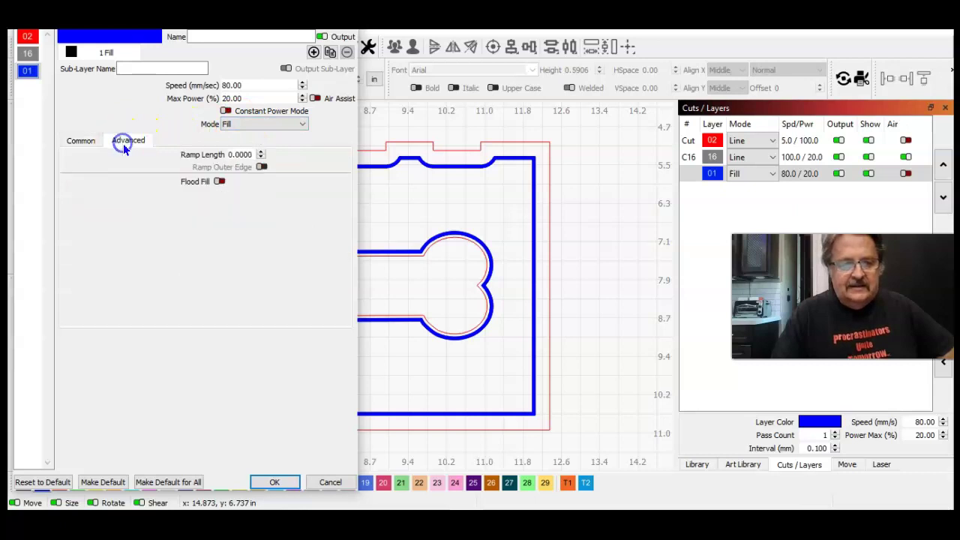
left_click(219, 182)
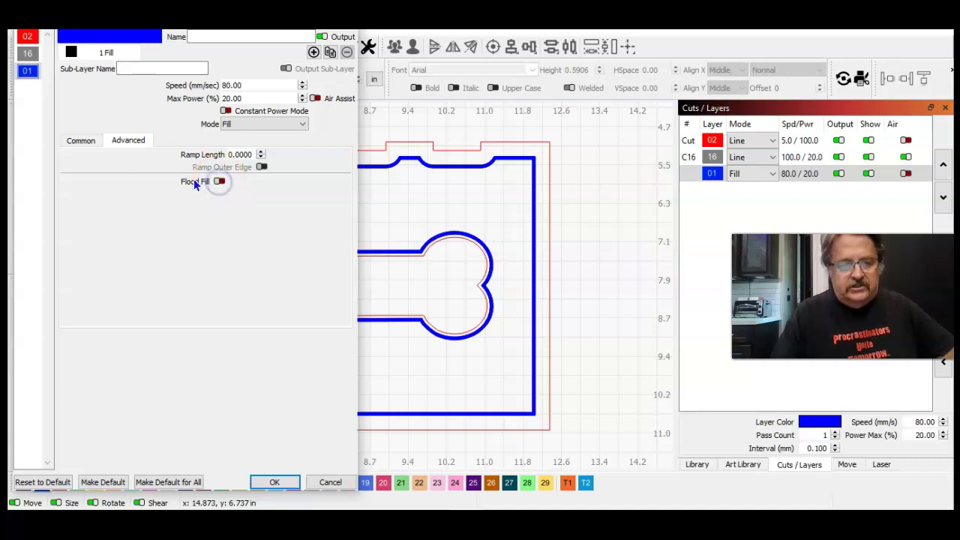
left_click(82, 142)
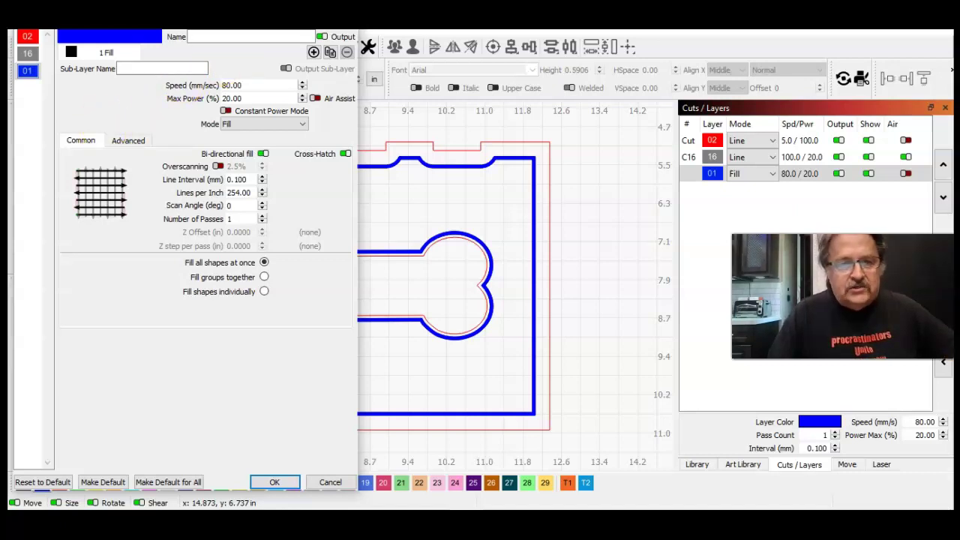
key("Return")
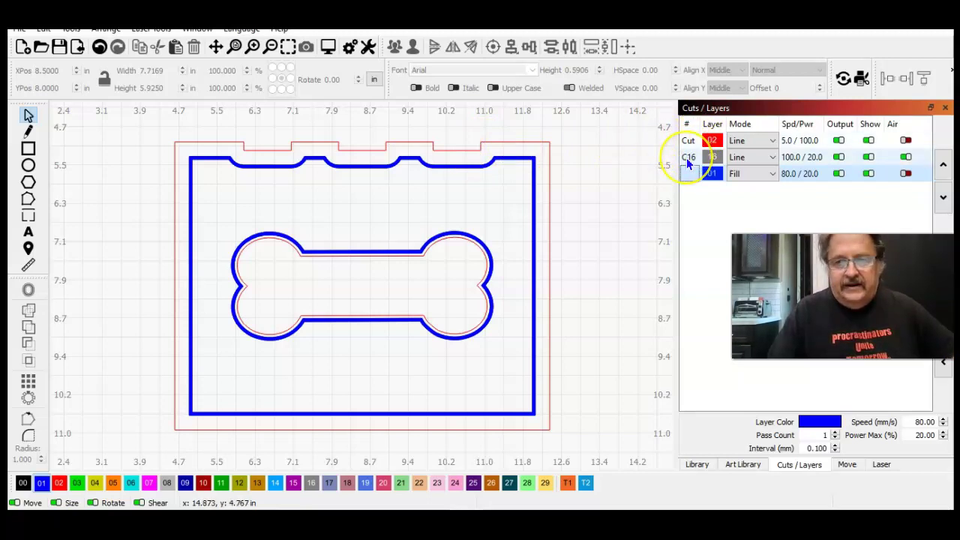
Step: Turn off output for layer C16 and move Fill layer 01 up two places to the top
left_click(838, 157)
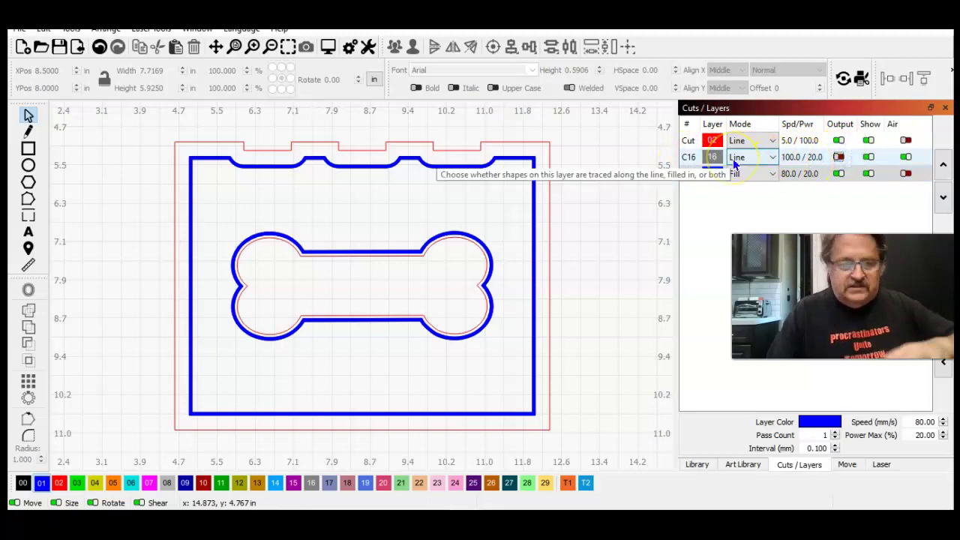
left_click(691, 172)
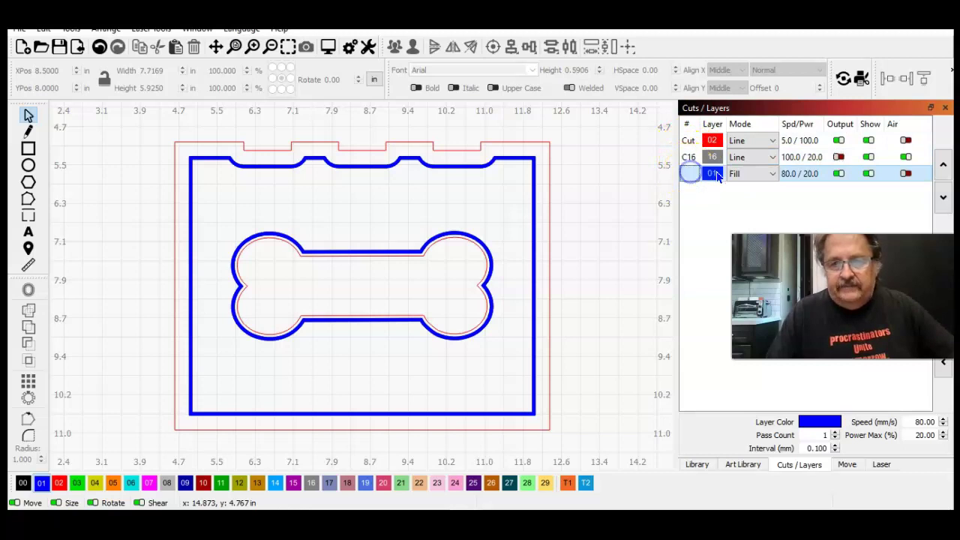
left_click(943, 164)
left_click(943, 164)
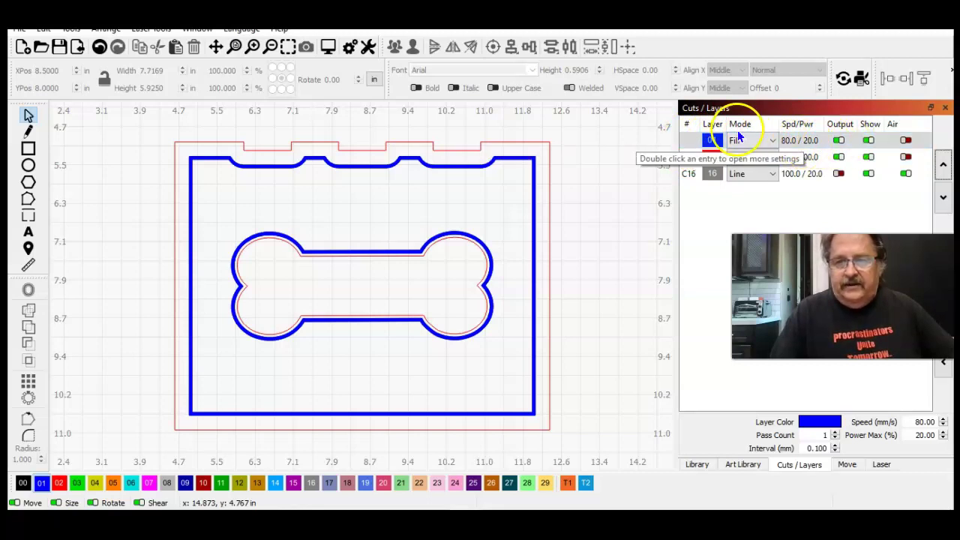
Step: Check which shapes belong to layers 01 and 02, ending with Fill layer 01 selected
left_click(692, 142)
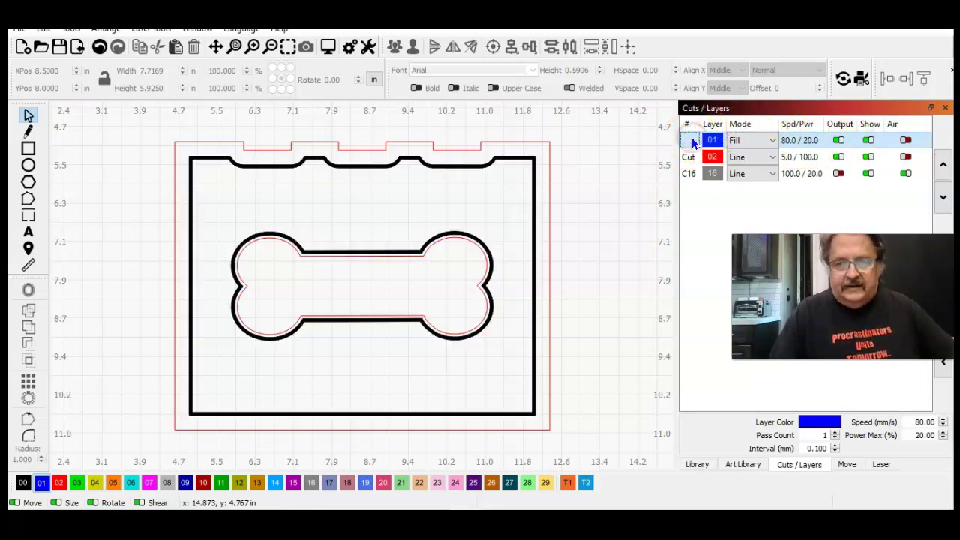
left_click(692, 141)
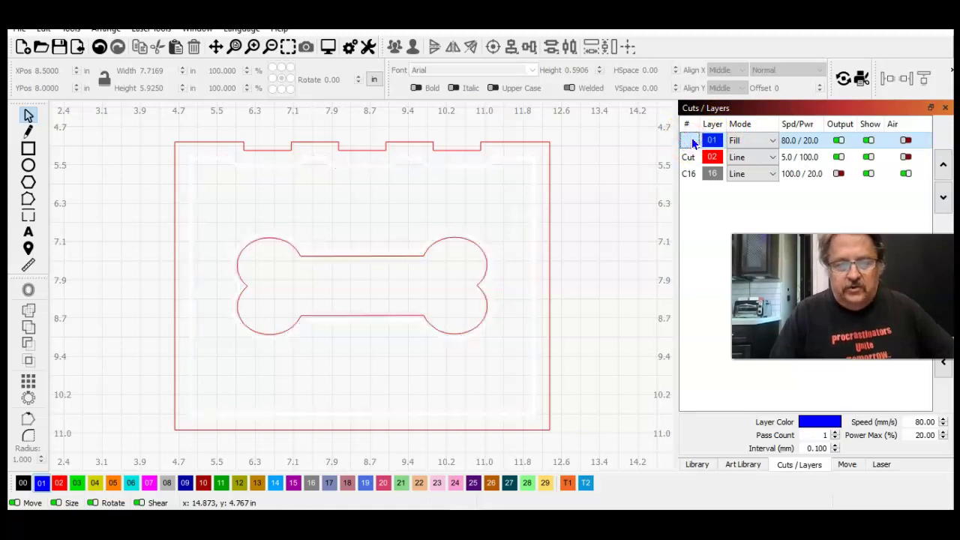
left_click(693, 142)
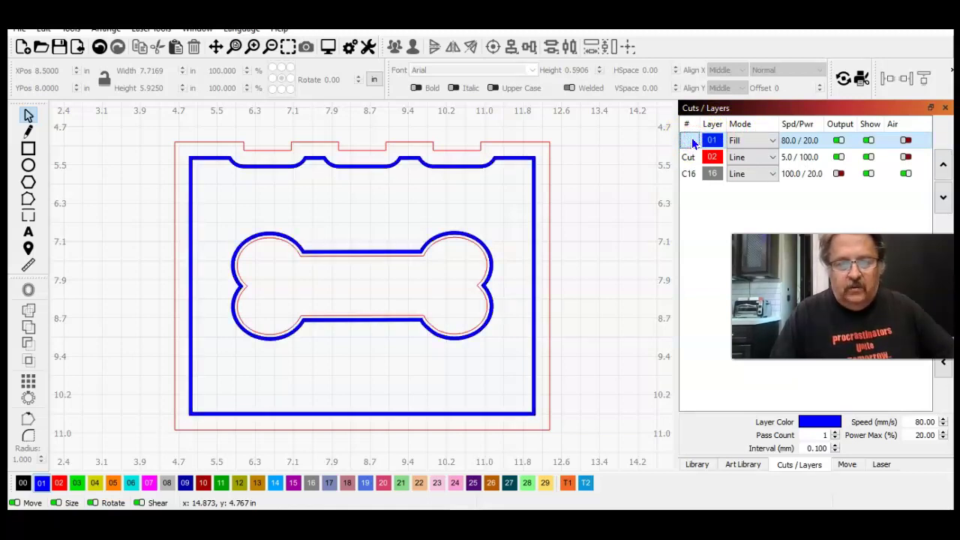
left_click(687, 159)
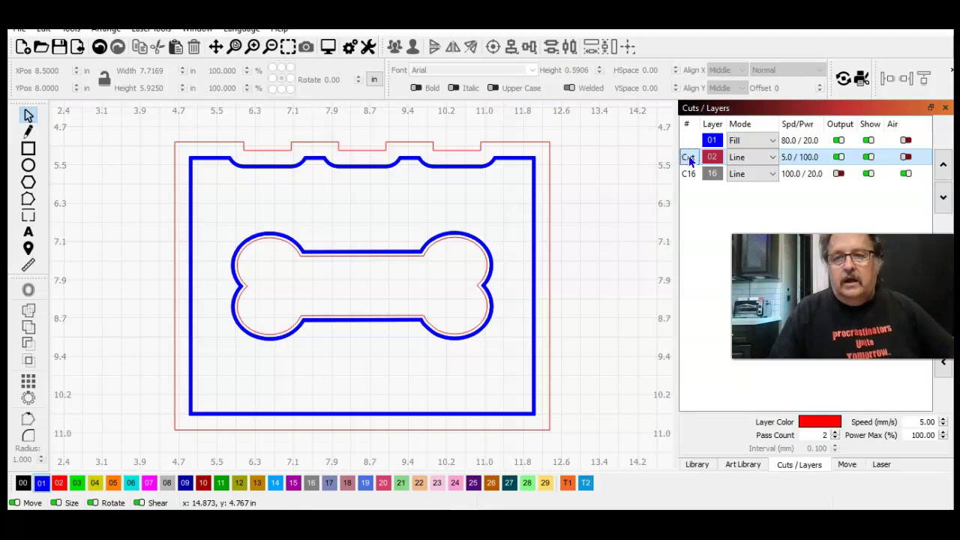
left_click(691, 144)
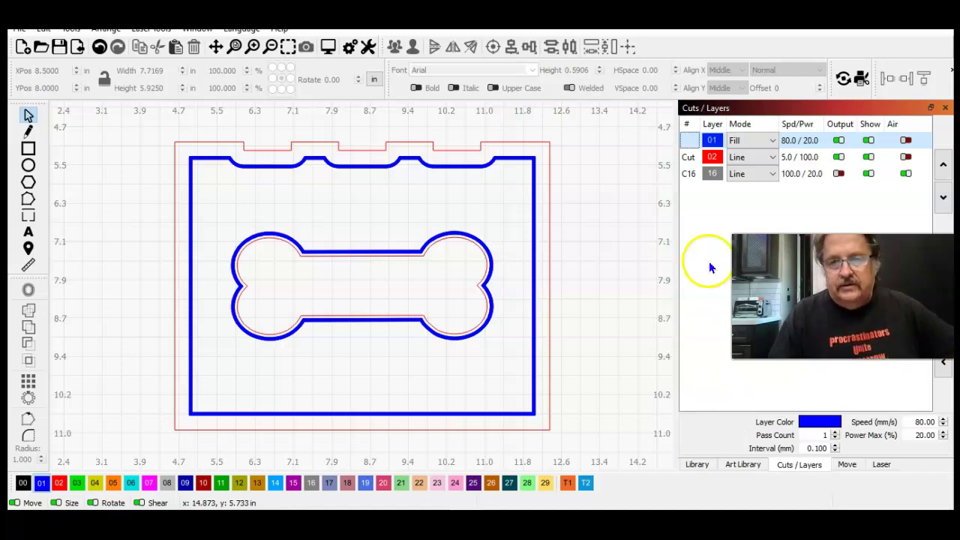
double_click(691, 138)
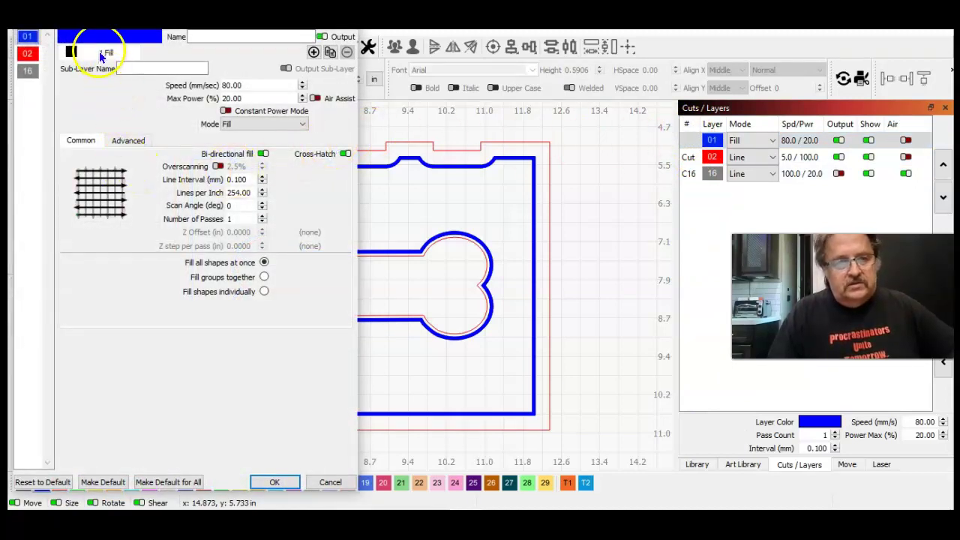
left_click(132, 141)
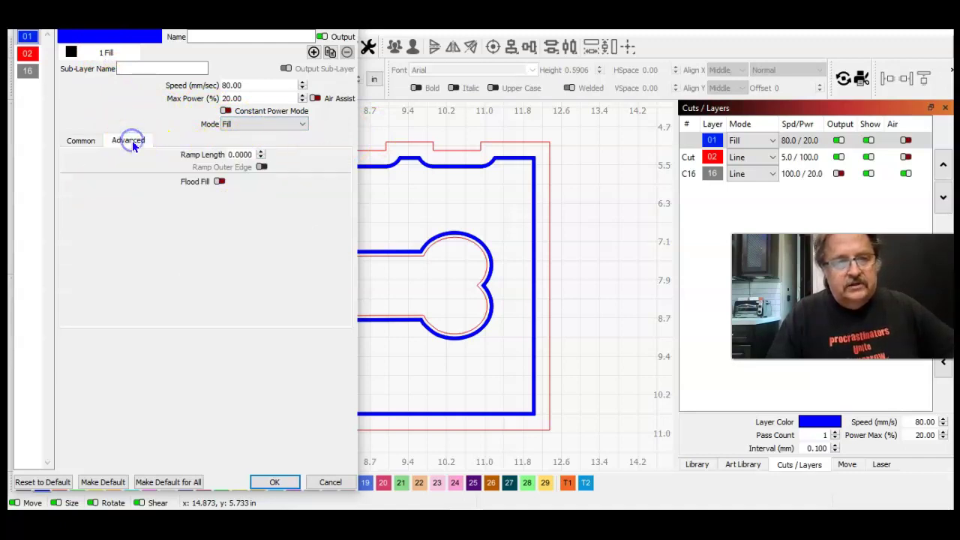
left_click(80, 141)
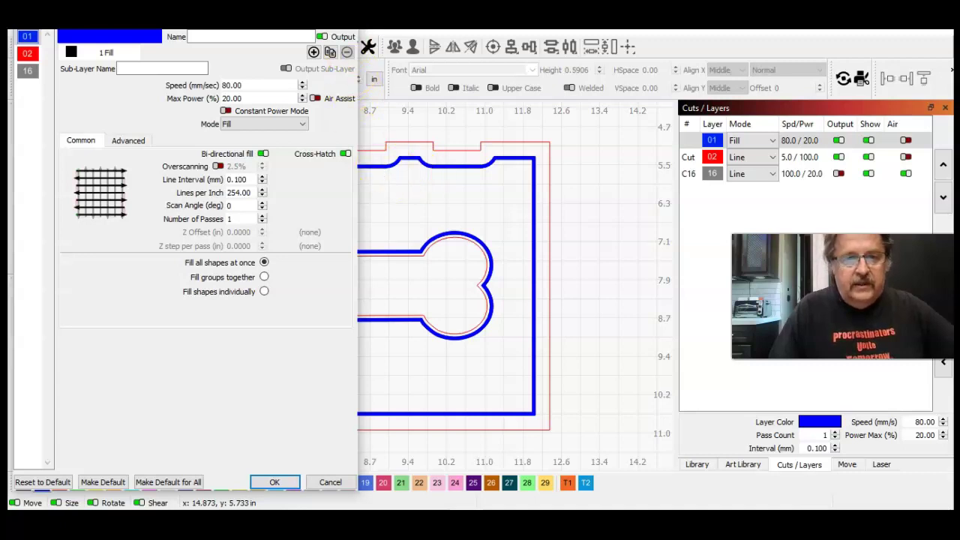
key("Escape")
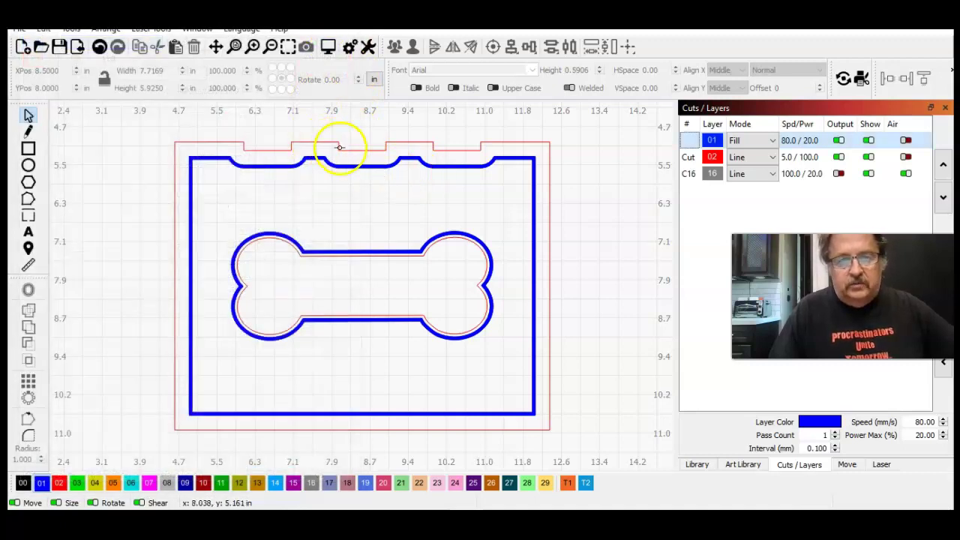
left_click(328, 46)
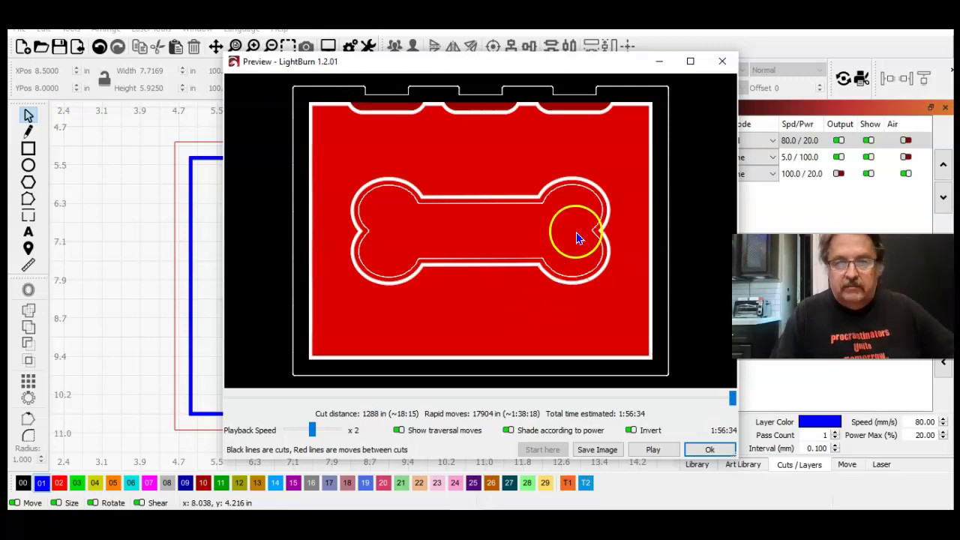
left_click(723, 61)
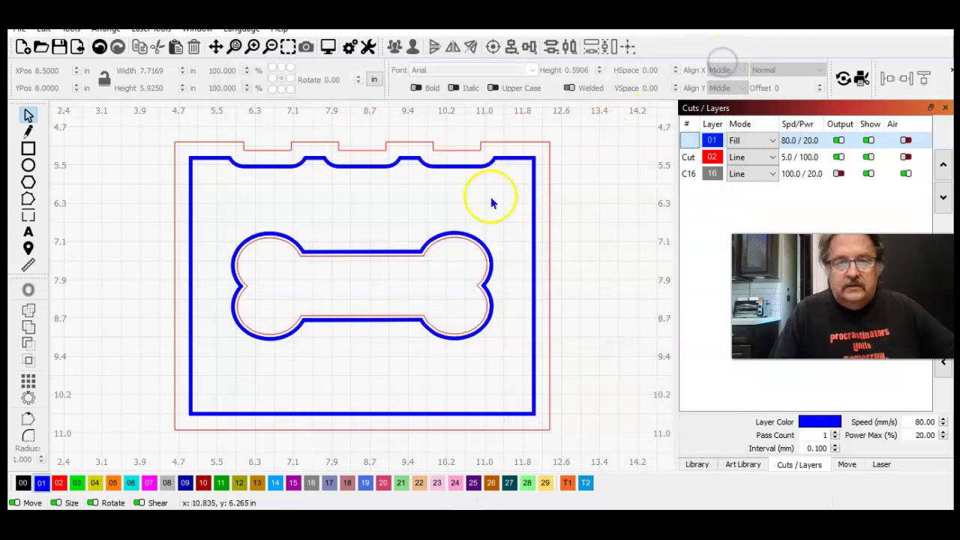
left_click(330, 48)
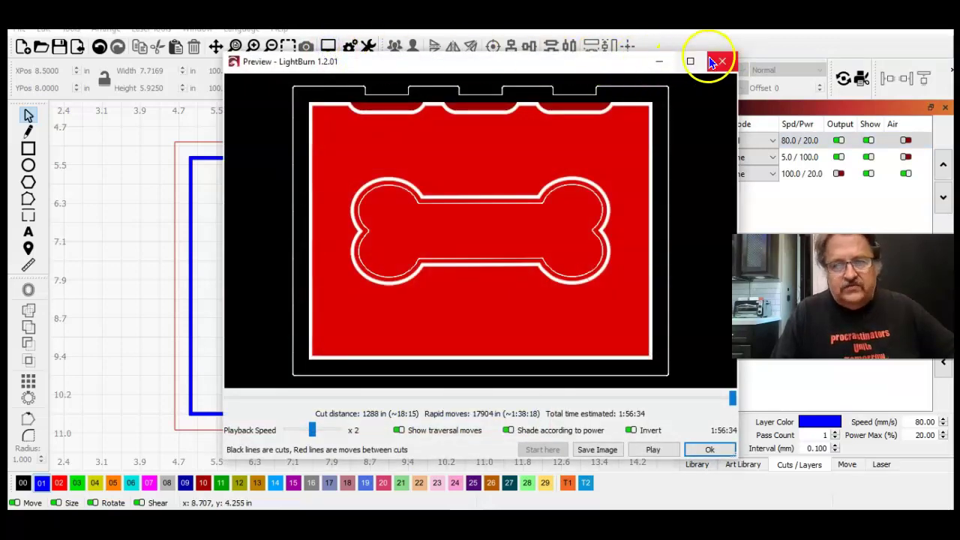
left_click(719, 59)
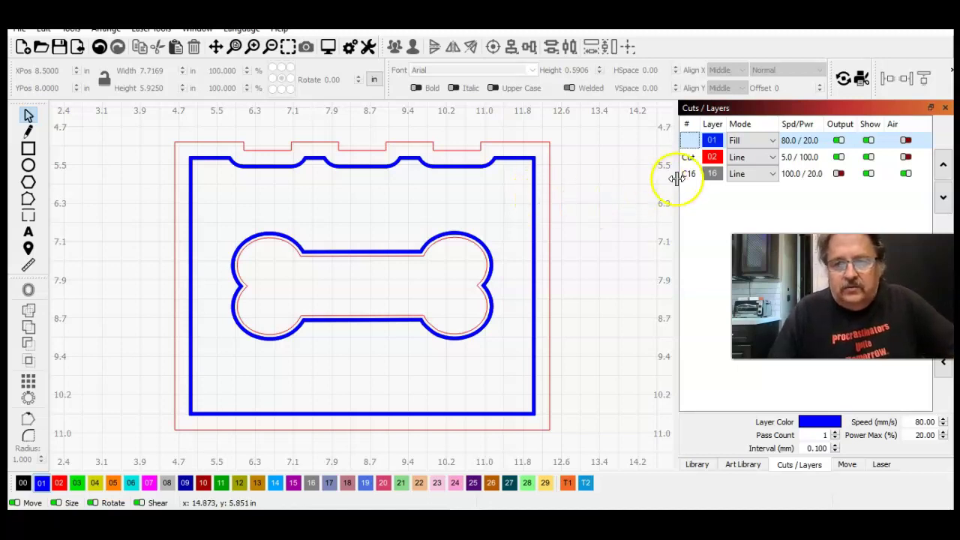
Step: Change layer 01's Mode to Offset Fill and open the preview, estimating 11:08 and 717 in
double_click(692, 141)
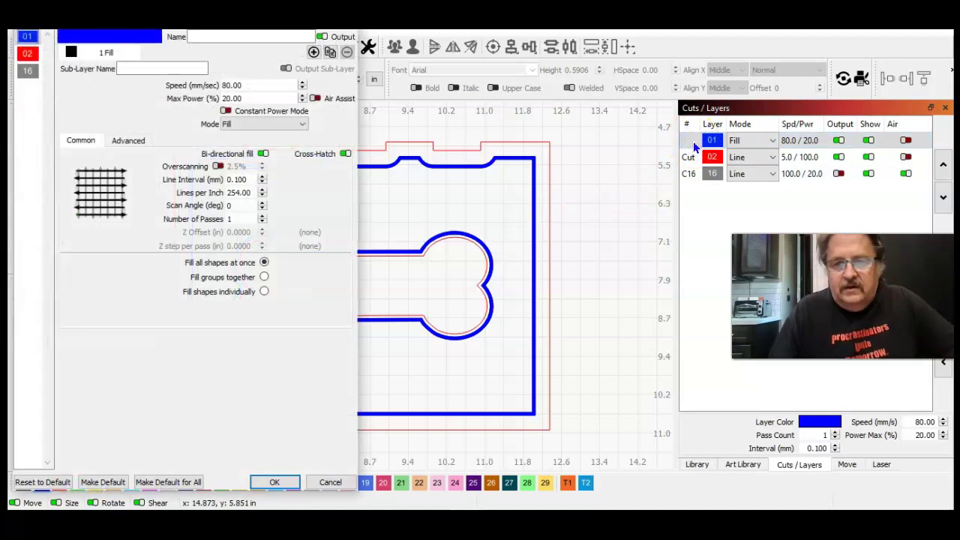
key("Escape")
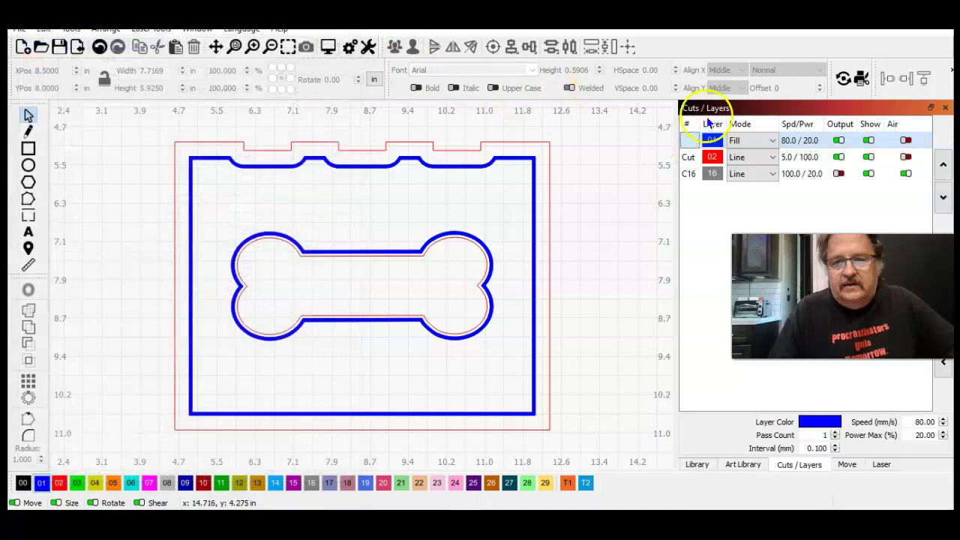
left_click(768, 142)
left_click(763, 173)
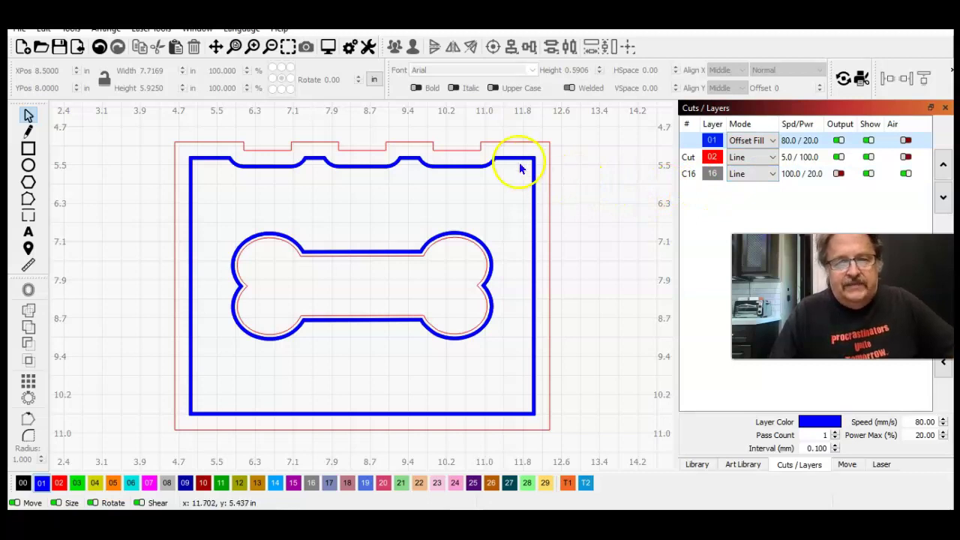
left_click(330, 47)
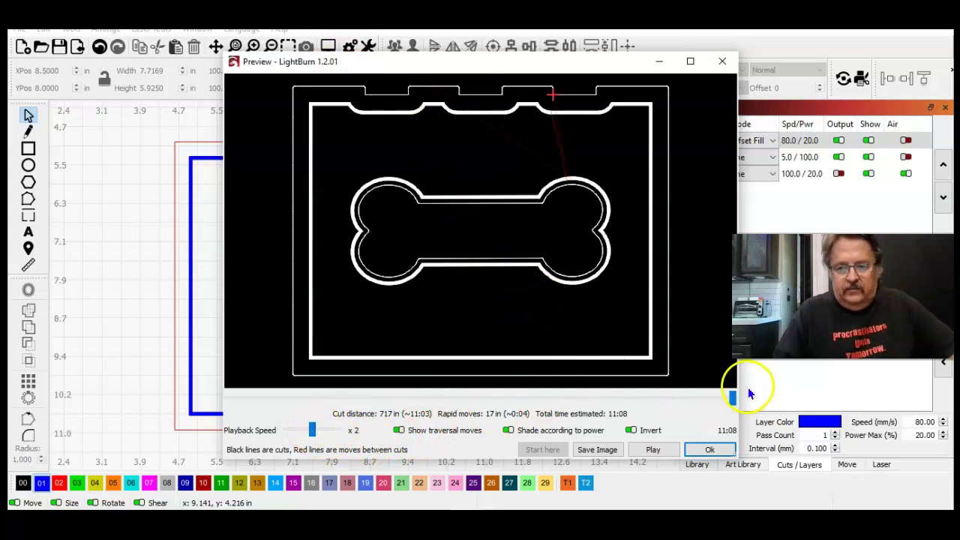
Step: Rewind the offset fill simulation, play it at x10 playback speed, then close Preview
mouse_move(734, 400)
left_mouse_down()
mouse_move(307, 385)
mouse_move(221, 392)
left_mouse_up()
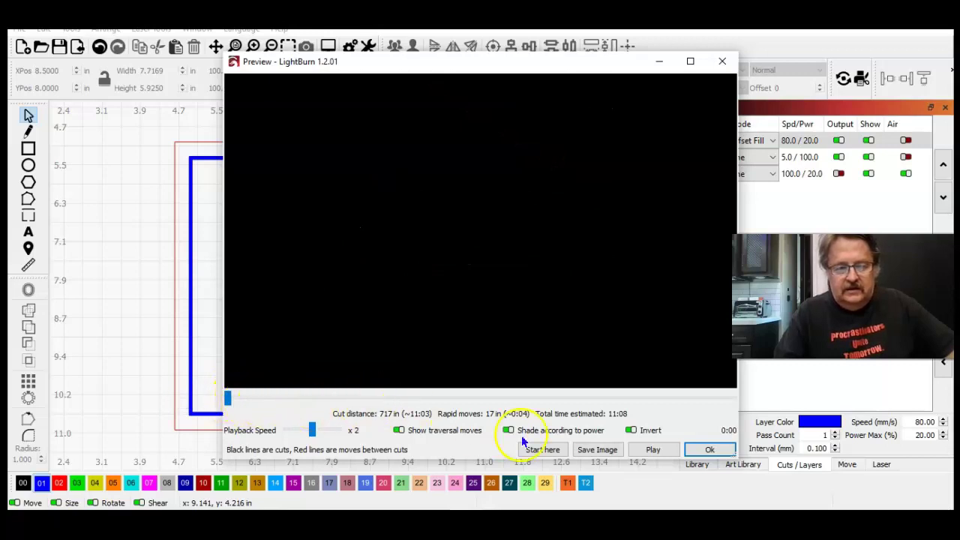
left_click(658, 448)
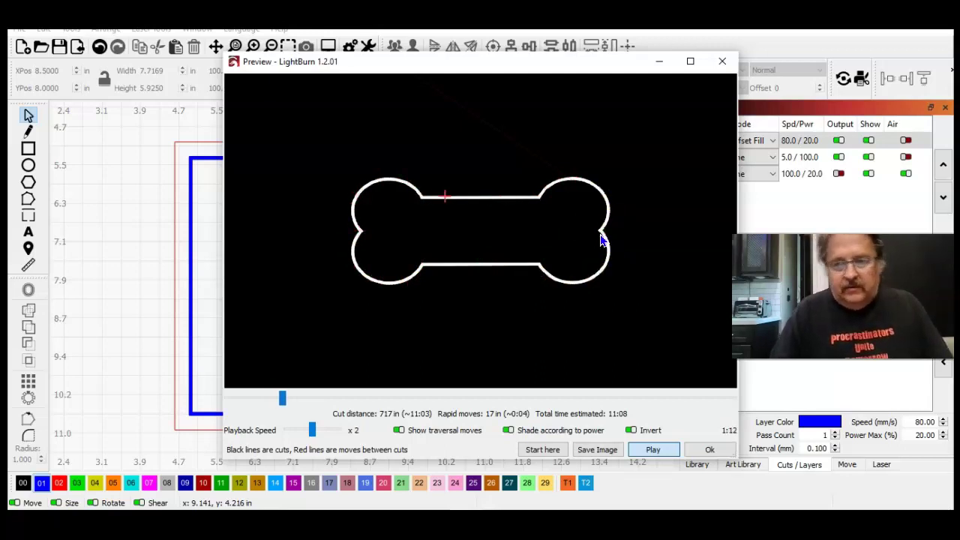
left_click(612, 255)
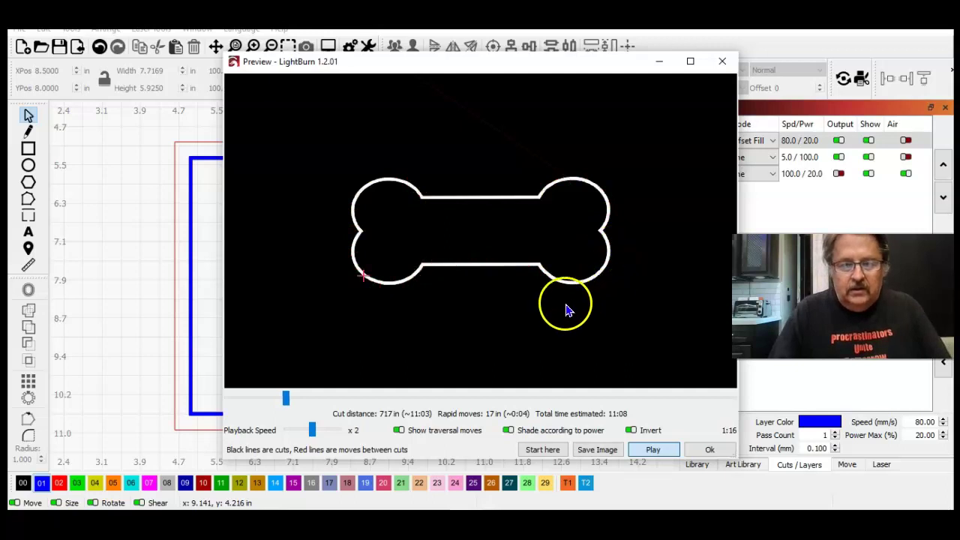
left_click(337, 434)
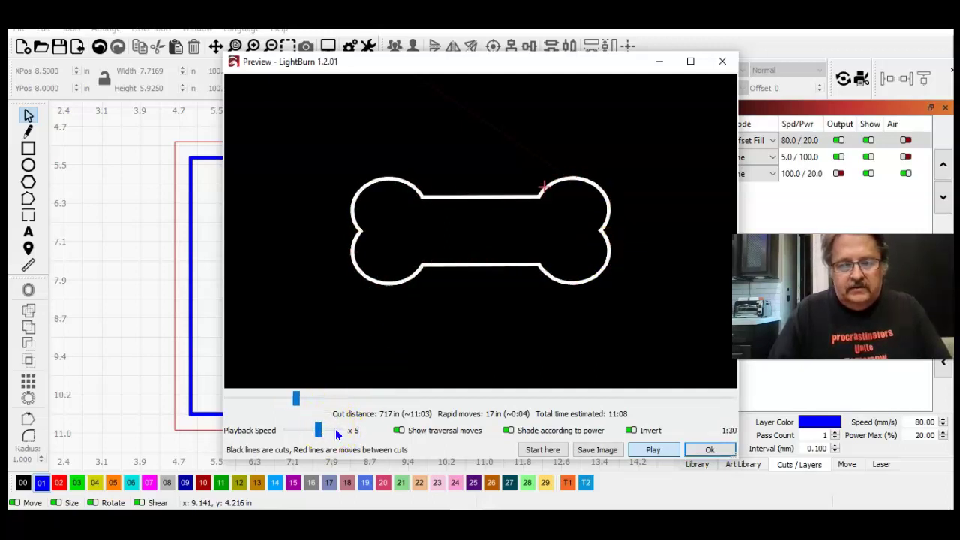
left_click(337, 434)
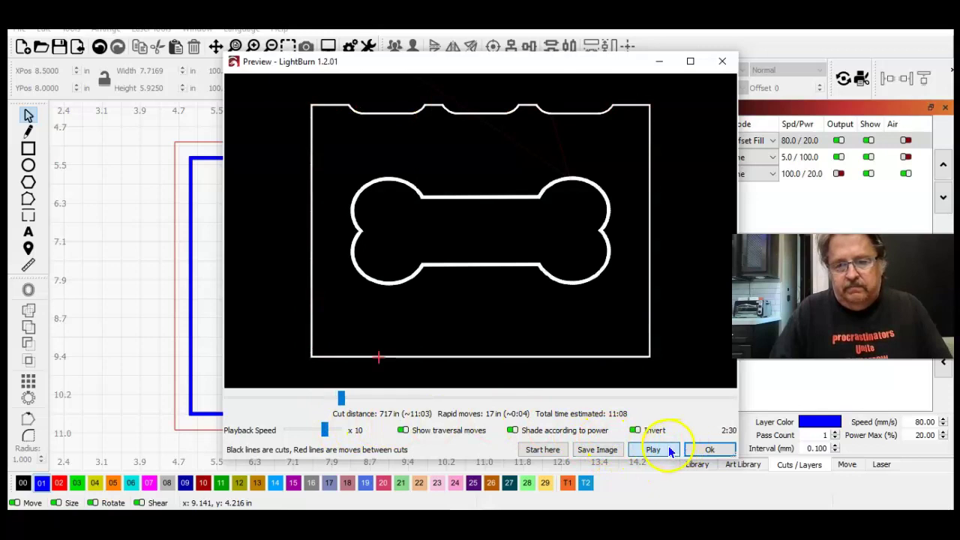
left_click(358, 396)
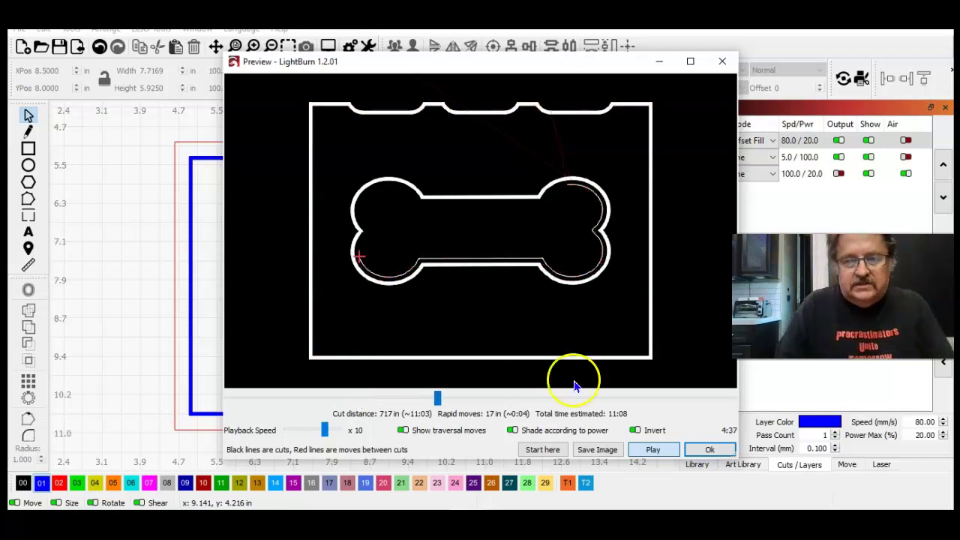
left_click(699, 447)
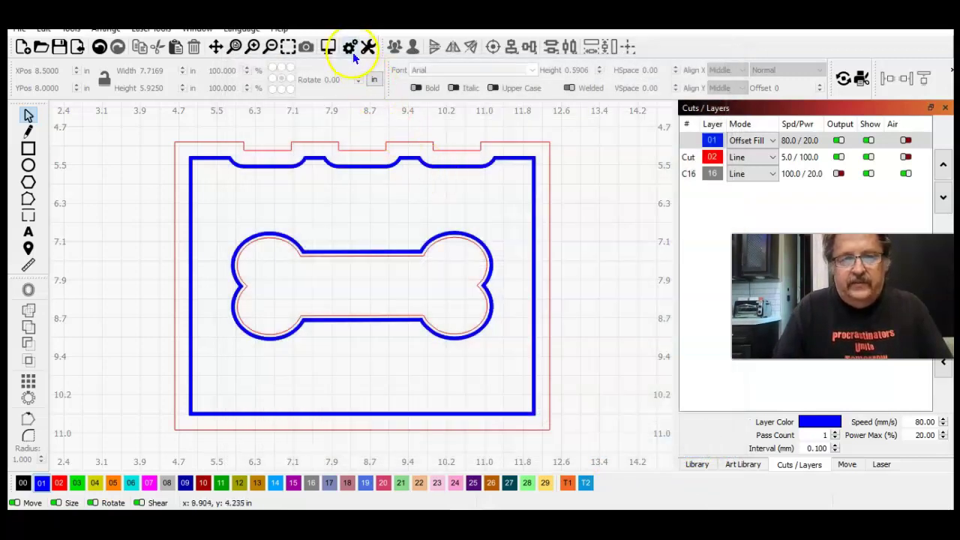
left_click(330, 46)
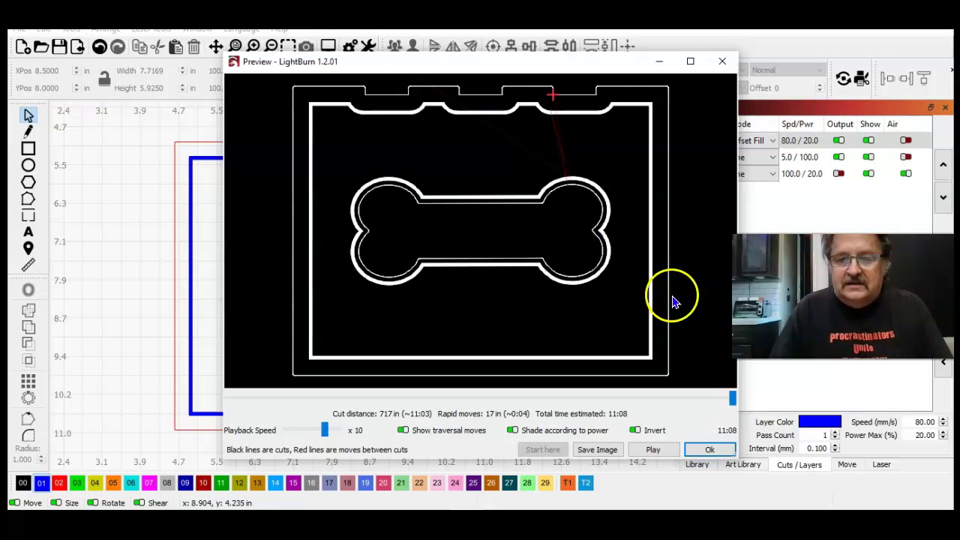
Step: Close the preview, return layer 01 to Fill mode, and enable Flood Fill in its Advanced settings
left_click(724, 66)
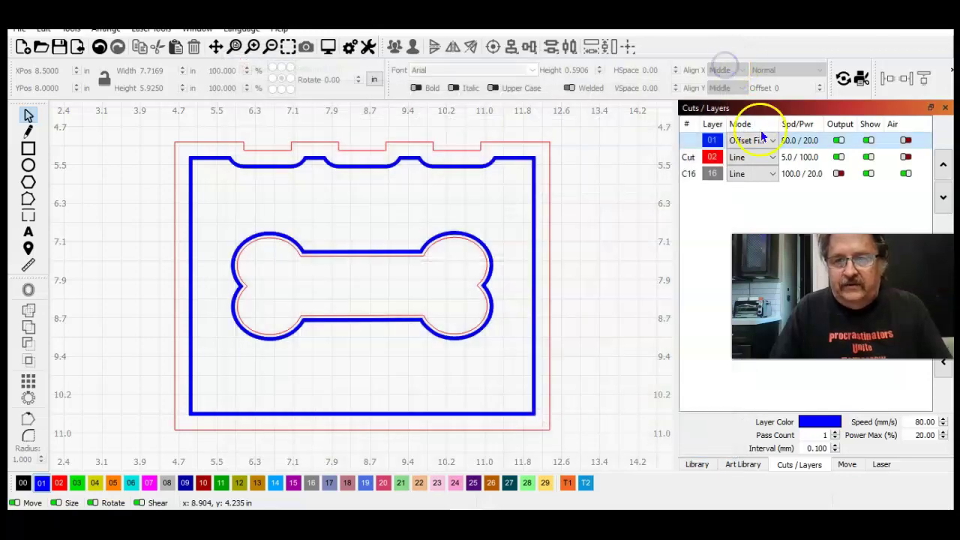
left_click(770, 141)
left_click(760, 164)
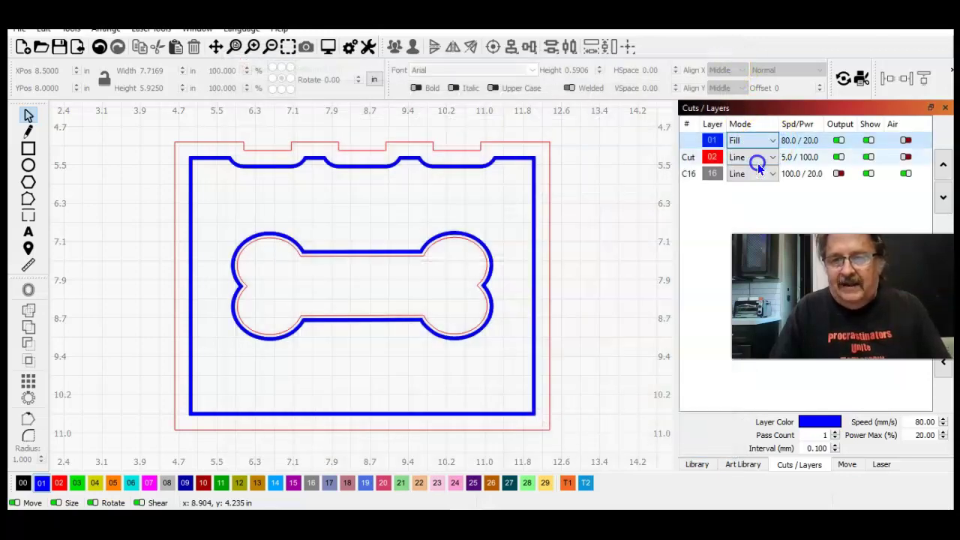
double_click(697, 141)
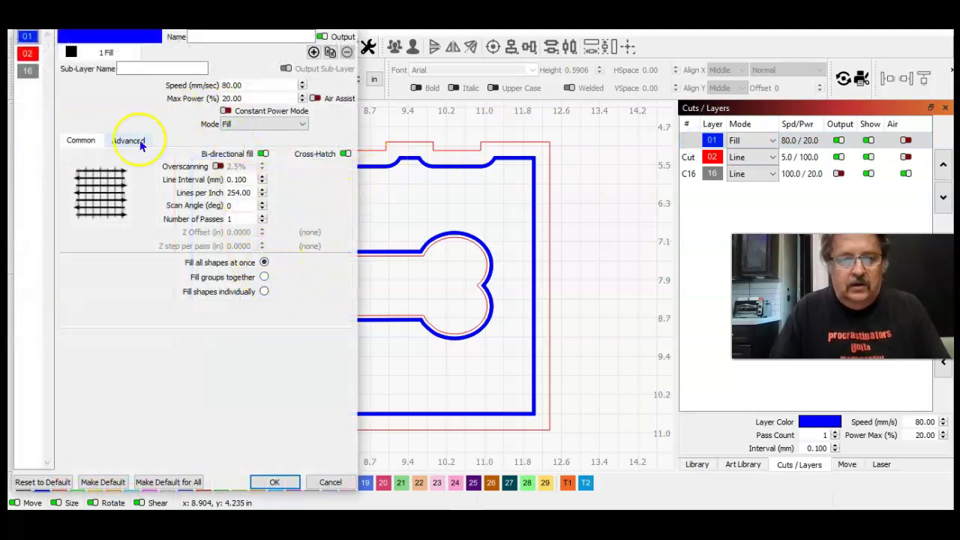
left_click(126, 141)
left_click(220, 183)
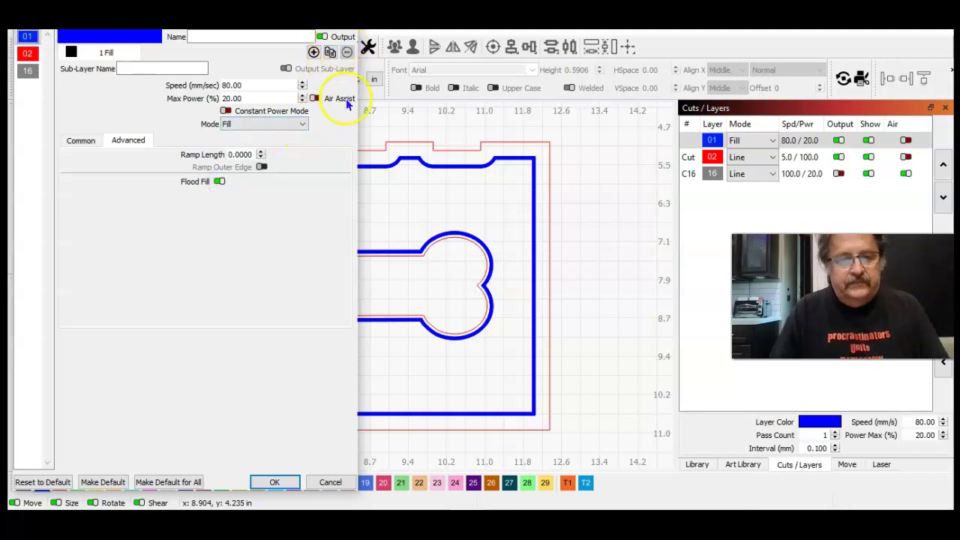
left_click(276, 483)
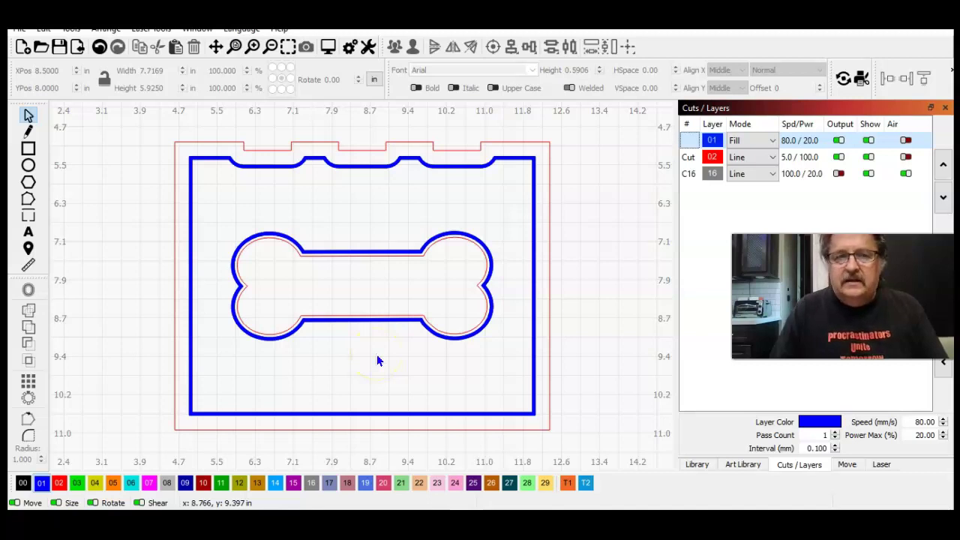
Step: Preview the flood fill job, showing 29:47 and 1287 in of cutting, and rewind to the start
left_click(329, 48)
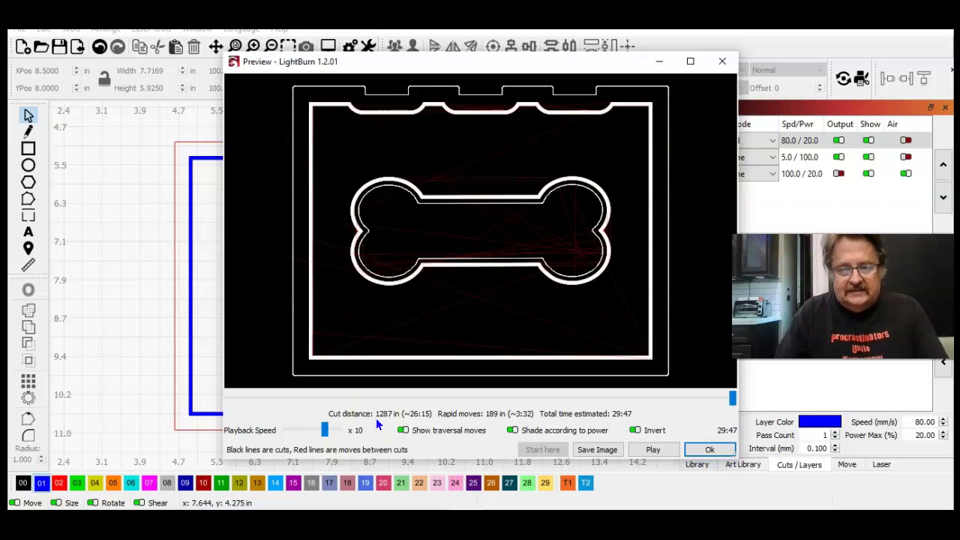
left_click(511, 430)
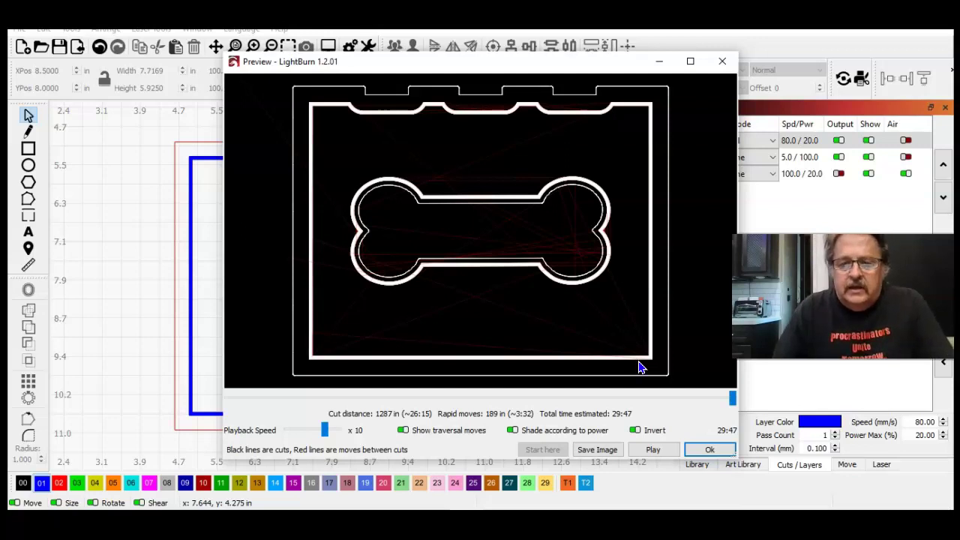
left_click(612, 365)
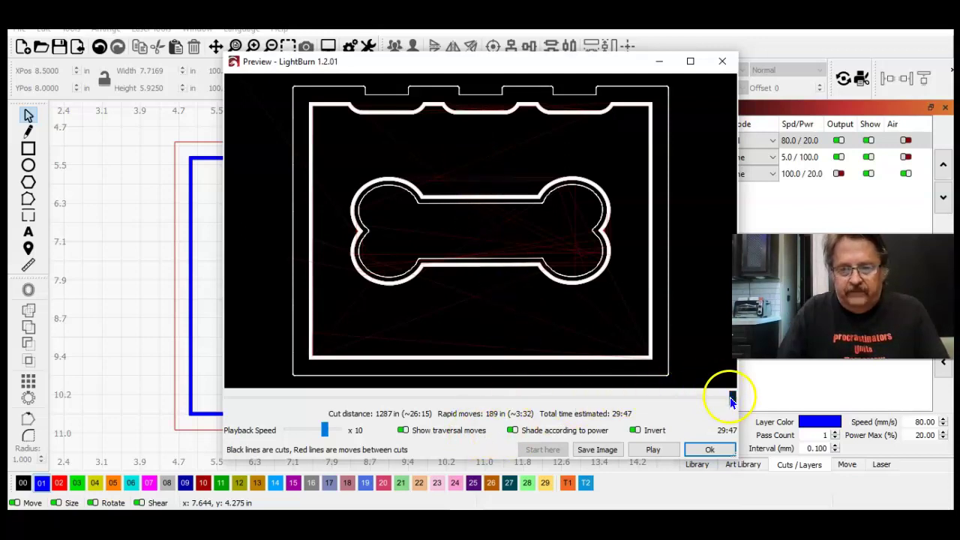
left_click_drag(730, 397, 224, 396)
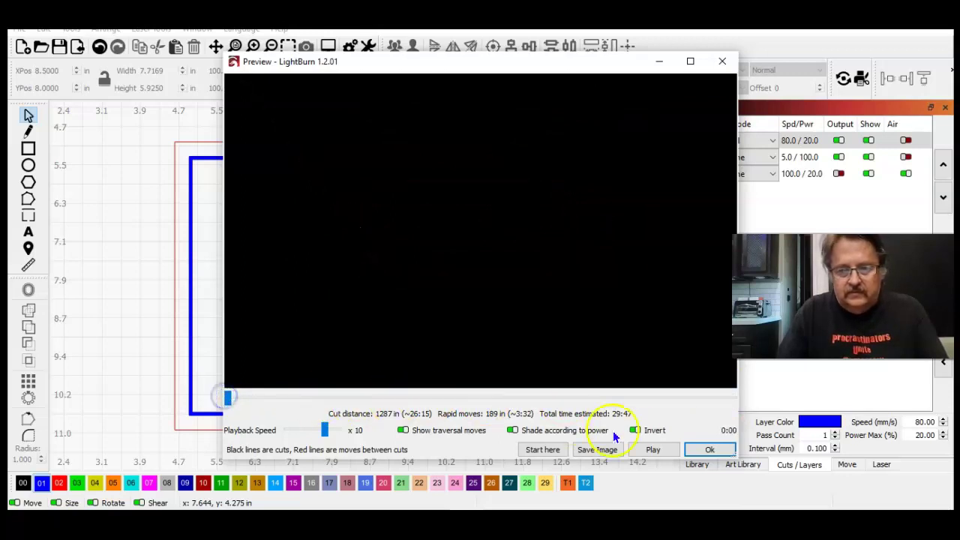
Step: Play the flood fill simulation at x10 through the outline and bone cutout, then return to YouTube Studio
left_click(655, 449)
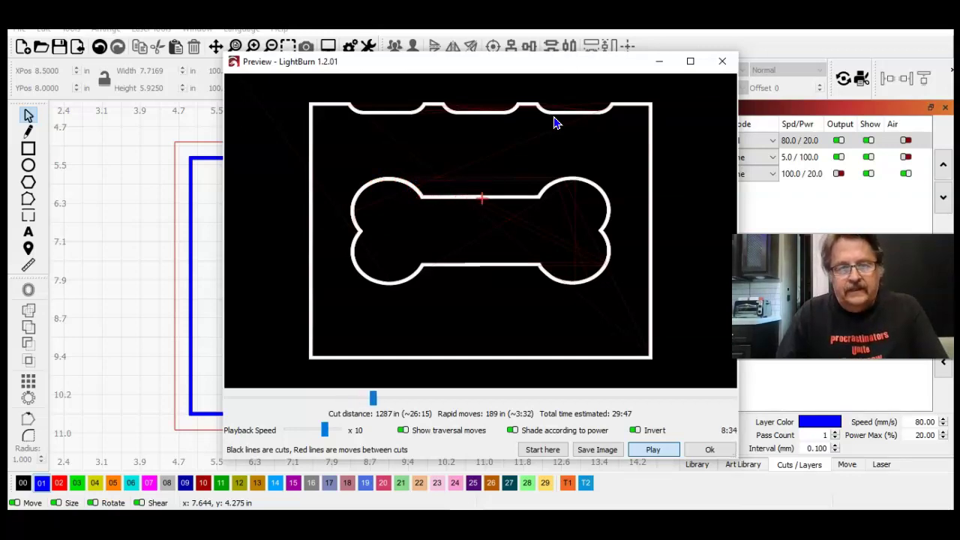
left_click(566, 158)
left_click(566, 317)
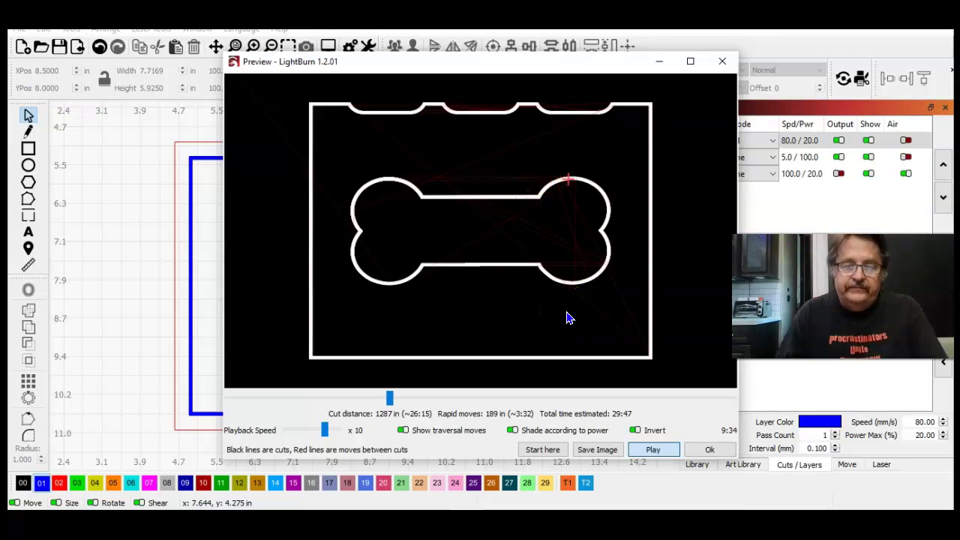
left_click(502, 469)
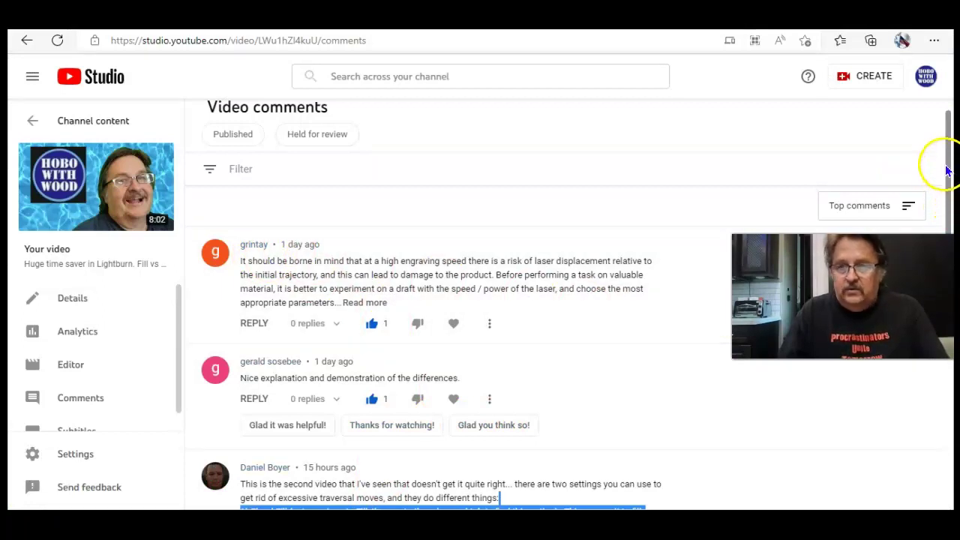
Step: Scroll to reveal the full Flood Fill versus Offset Fill comment and clear the text selection
left_click_drag(949, 184, 948, 211)
left_click(706, 439)
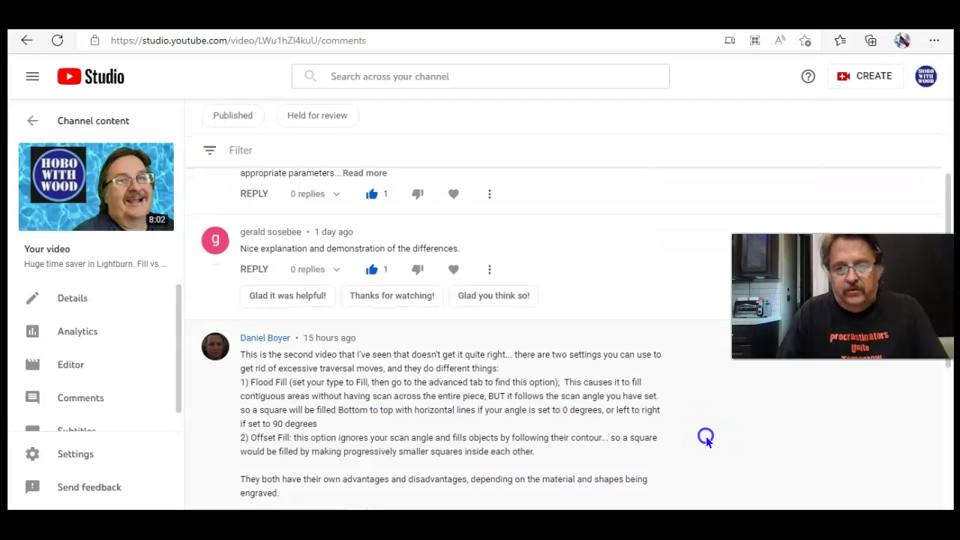